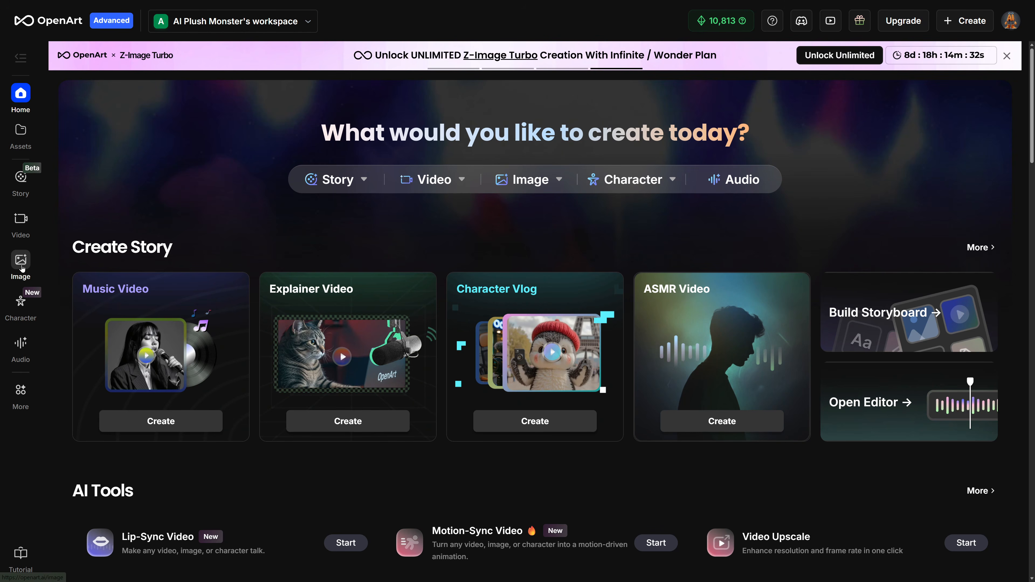
Open the Create Image tool and upload Cup1.png as an Omni Reference image
click(21, 262)
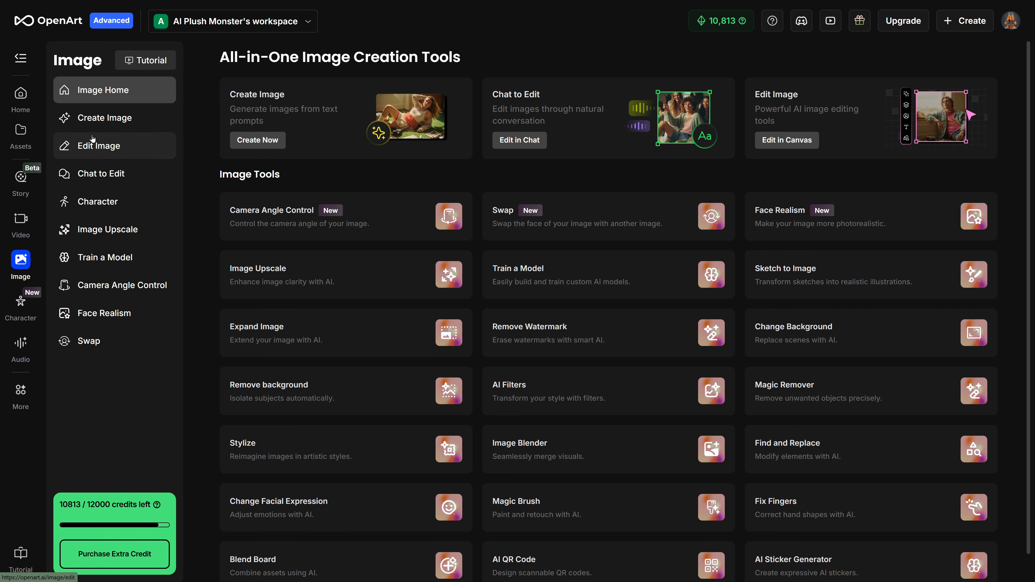
click(110, 121)
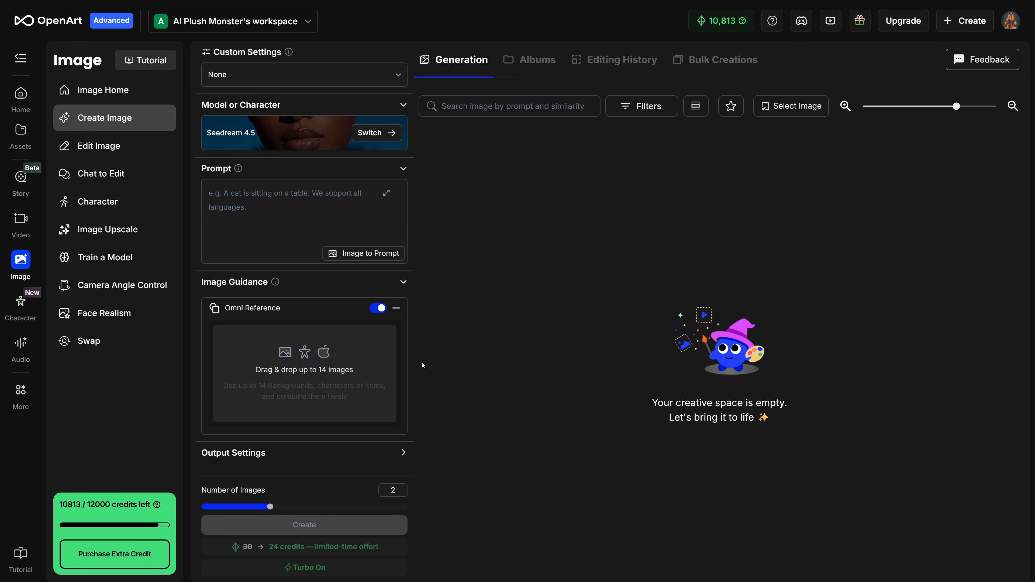
click(360, 366)
click(379, 372)
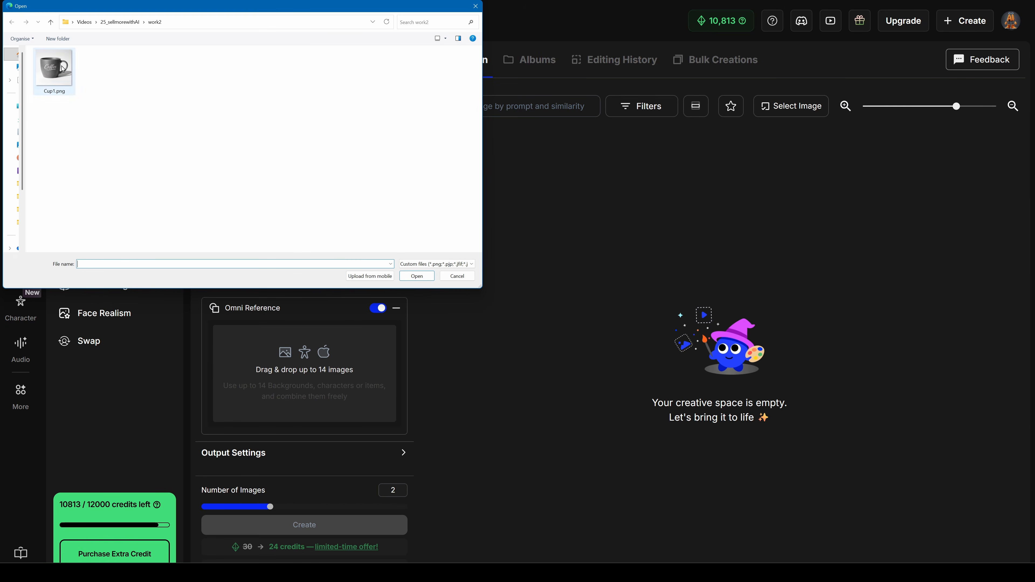
double_click(54, 69)
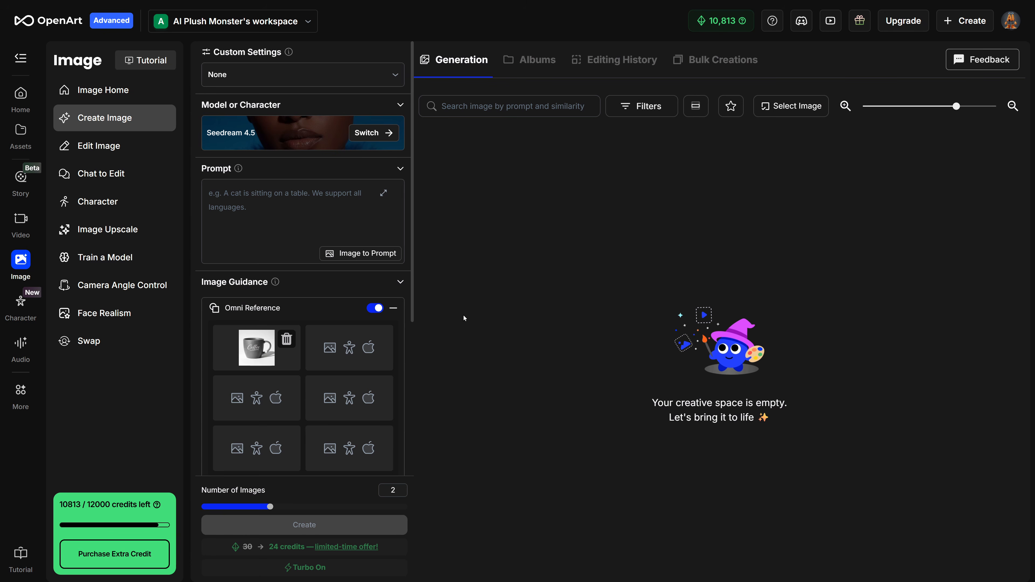
Switch the generation model to GPT Image 1.5
click(378, 133)
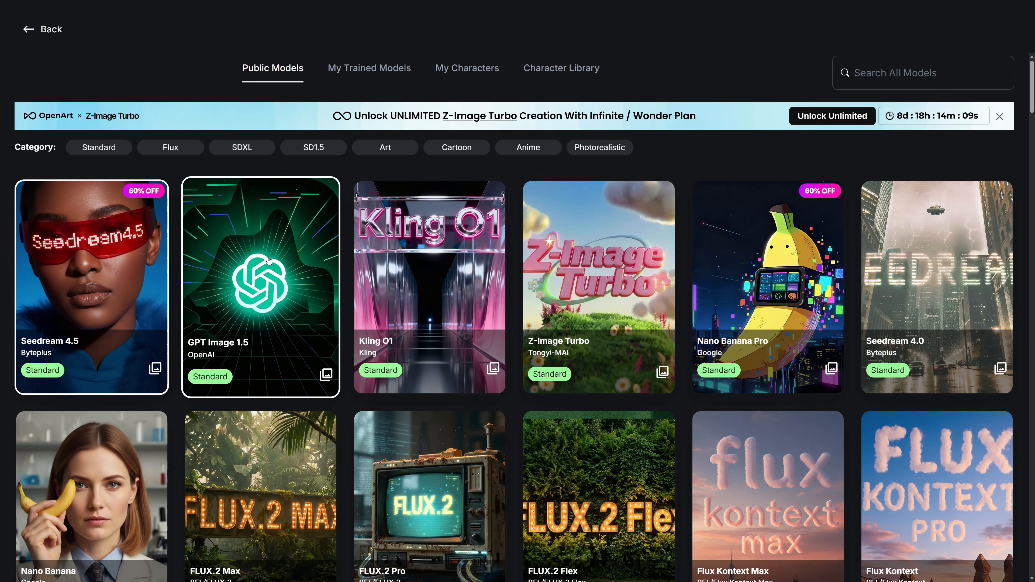
click(259, 250)
click(287, 225)
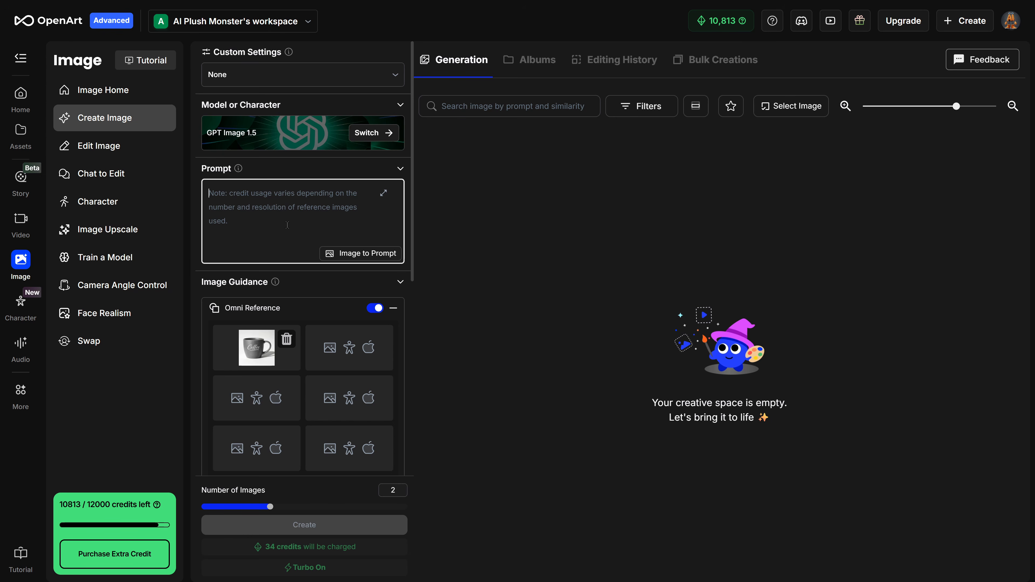
Enter the prompt 'Recreate this Image as a professional product photography, white background, studio lighting, remove the shadows.' and generate one image
text(Recreate this Image as a professional product photography, white background, studio lighting, remove the shadows.)
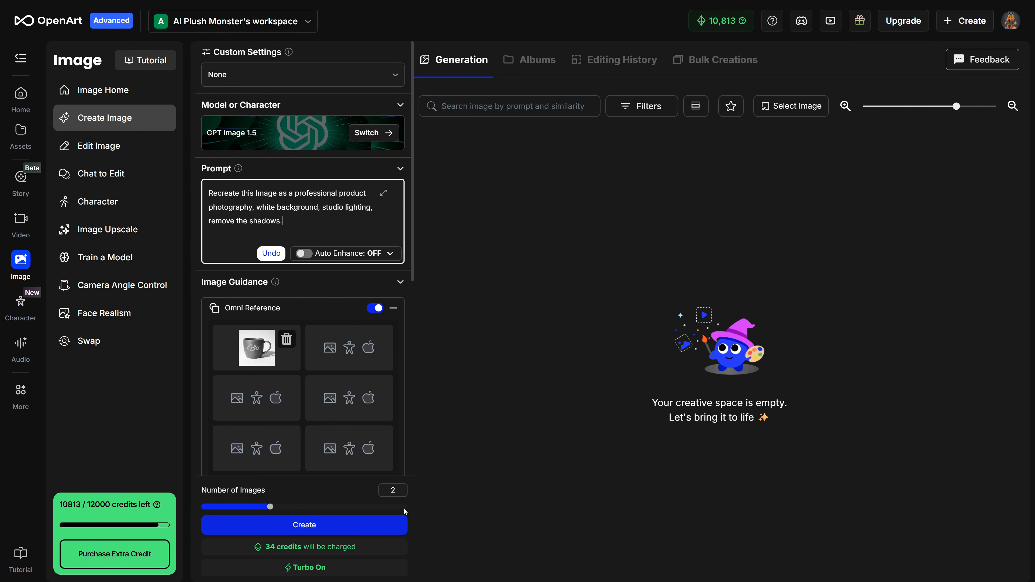
drag(271, 508, 202, 507)
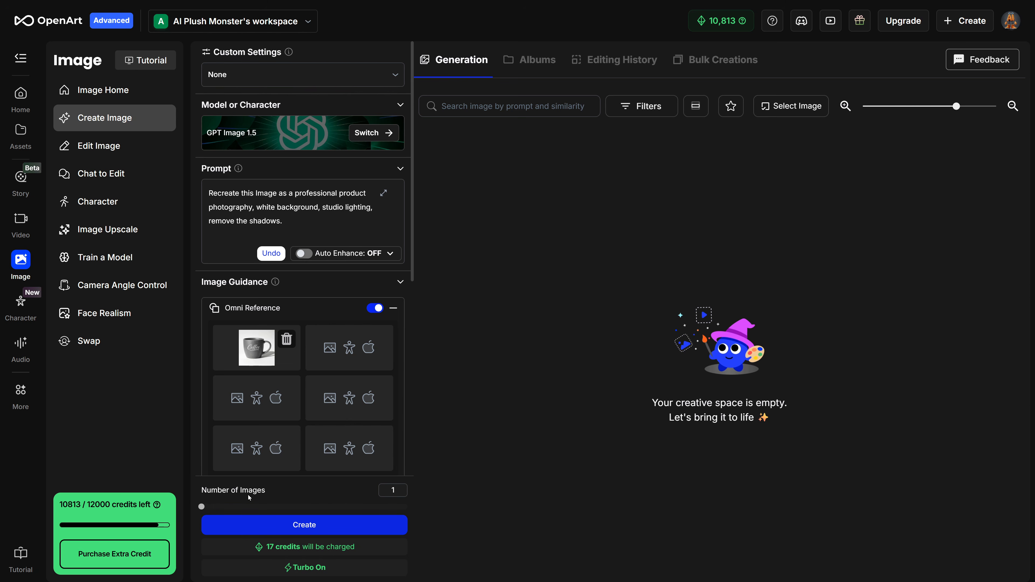
scroll(332, 473, down, 10)
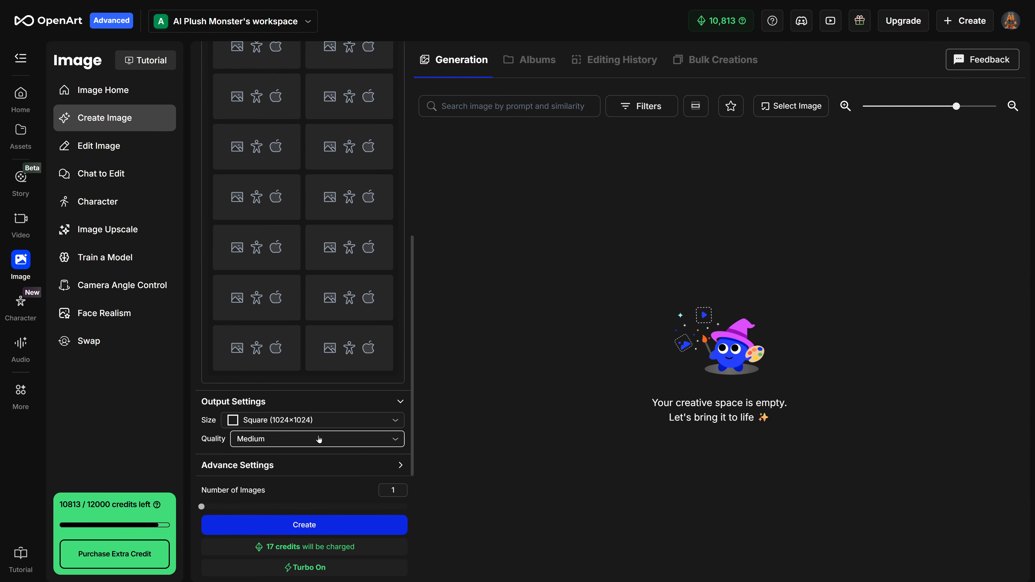
click(339, 526)
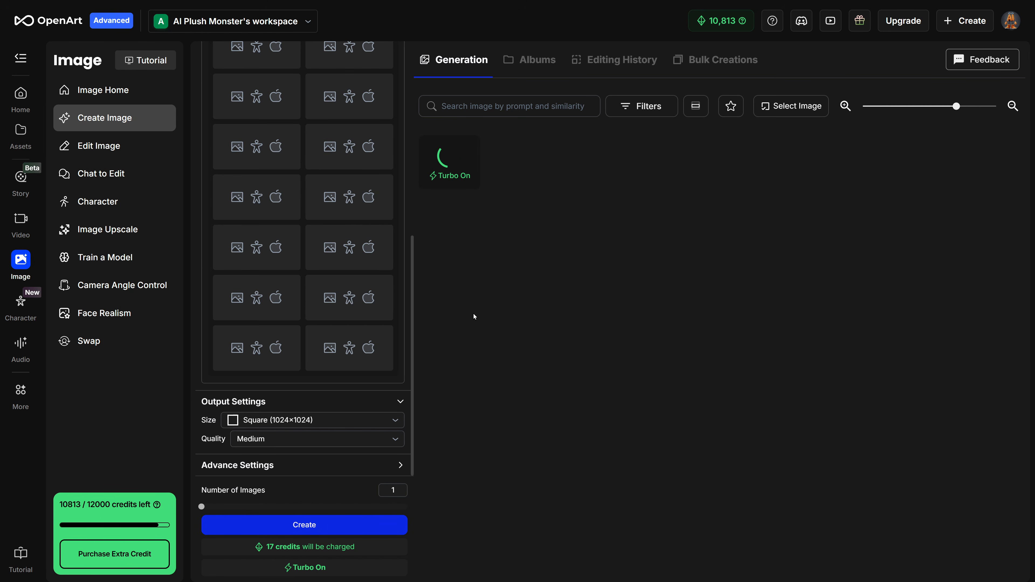
Replace the reference image with the generated white-background cup image
click(845, 107)
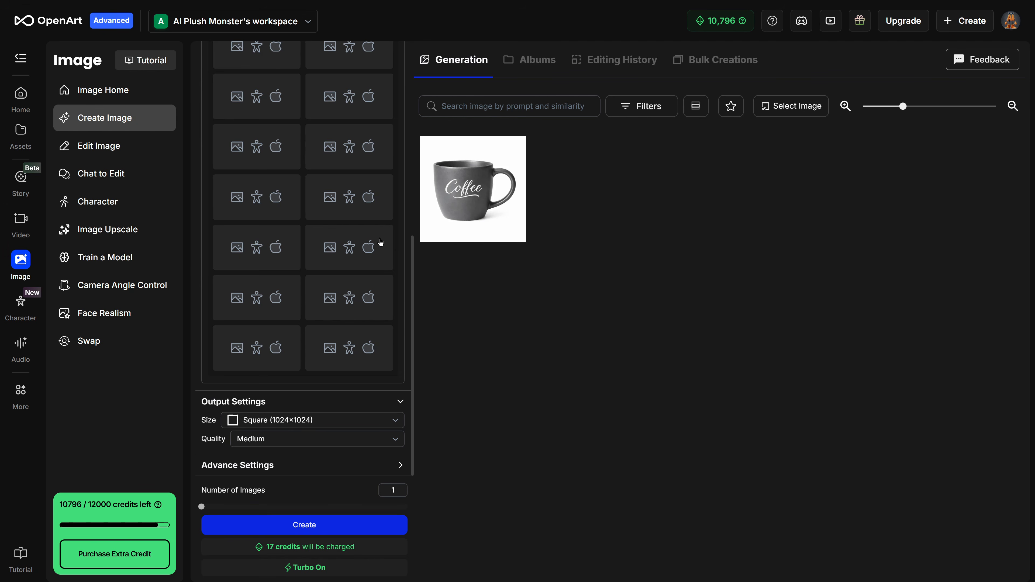
scroll(360, 274, up, 10)
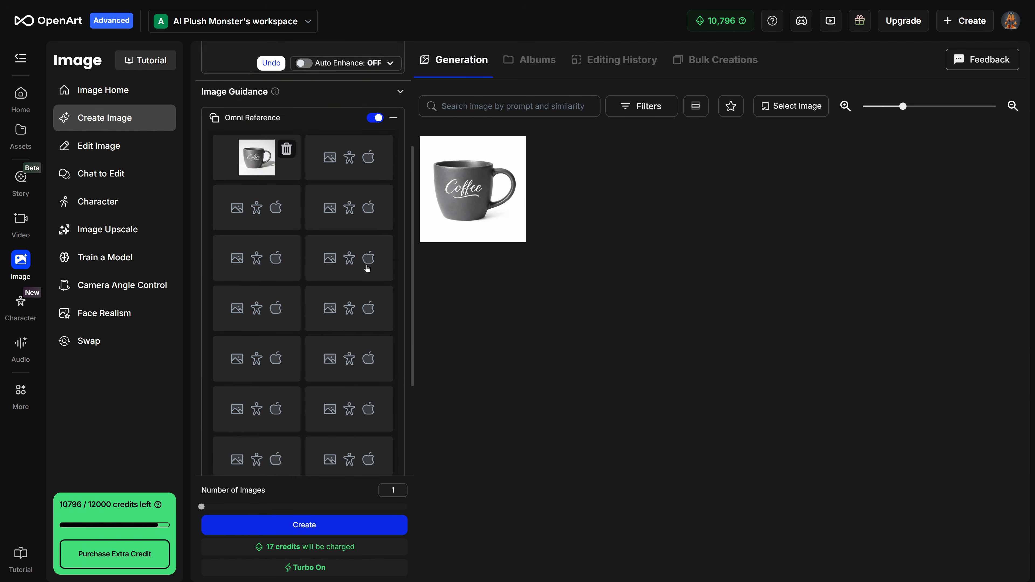
click(286, 339)
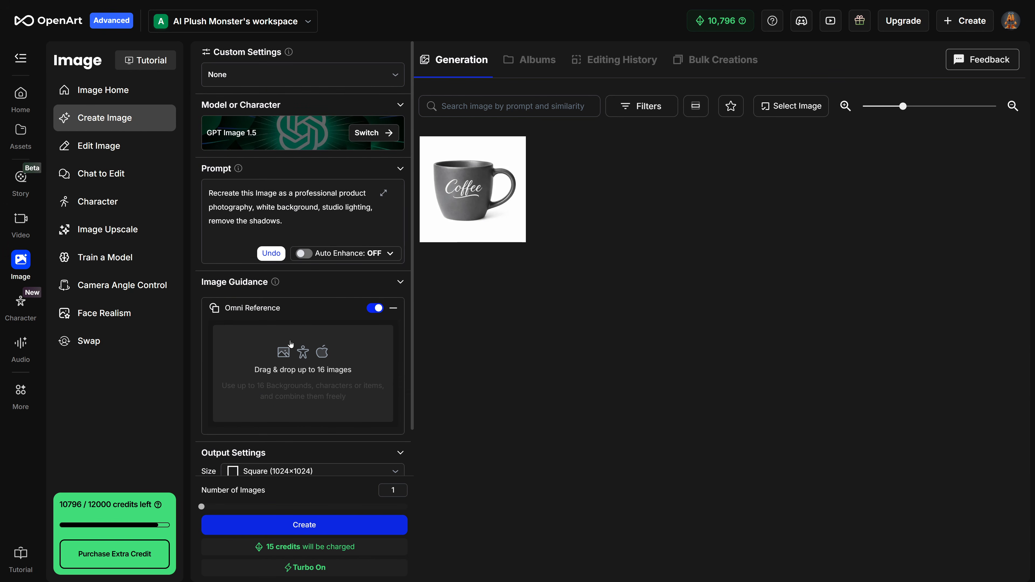
drag(475, 175, 307, 355)
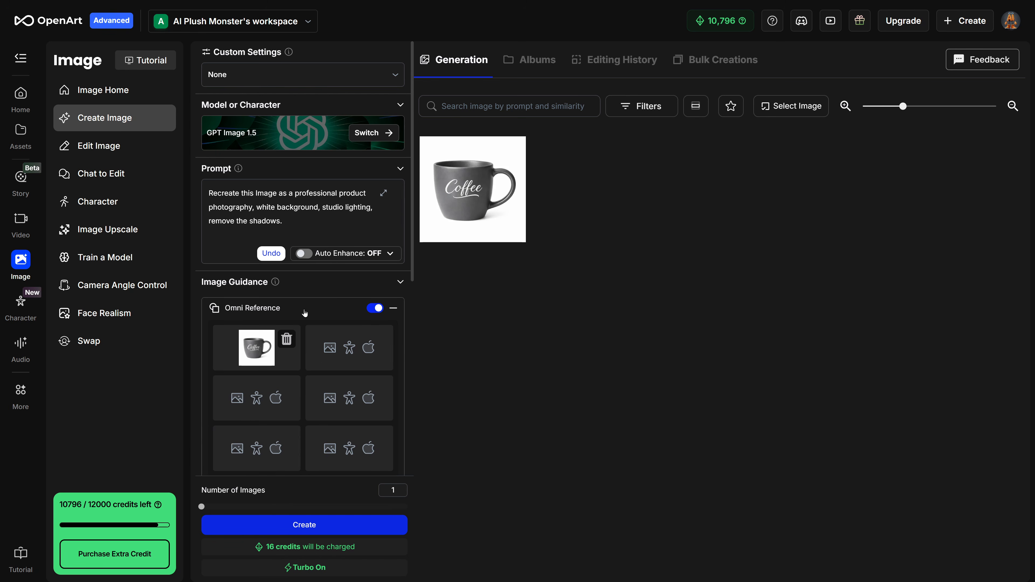
Replace the prompt with the cozy morning breakfast-table product photo description and generate an image
drag(283, 221, 212, 206)
key(ctrl+a)
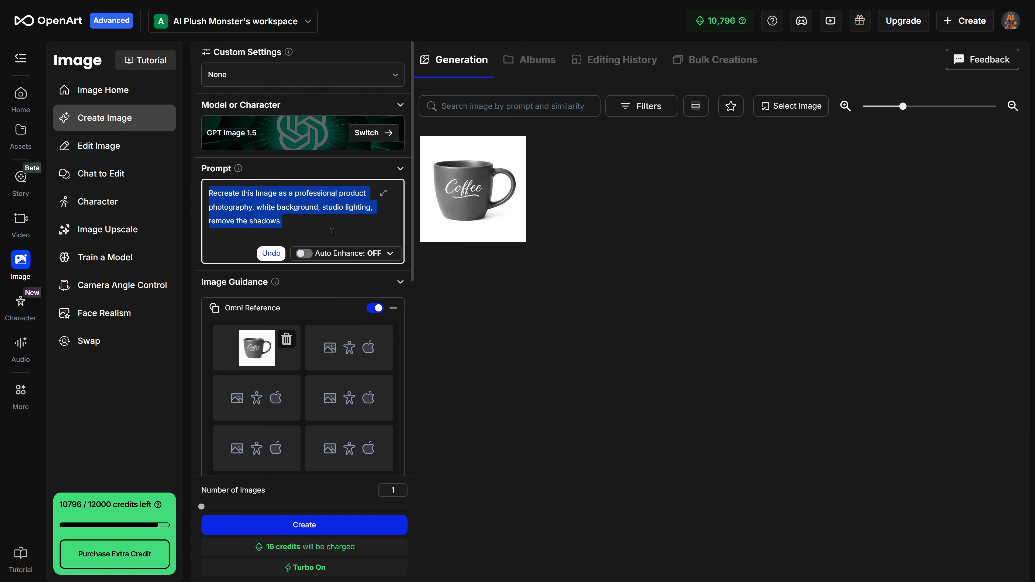
text(Recreate the cup from the reference image as a photorealistic product photo, placed on a cozy morning table with warm natural light. Freshly brewed coffee is steaming from the cup. The table is styled with a linen tablecloth, a small ceramic plate with croissants, a glass of orange juice, a few scattered coffee beans, and a delicate vase with fresh flowers, creating a calm, inviting breakfast atmosphere.)
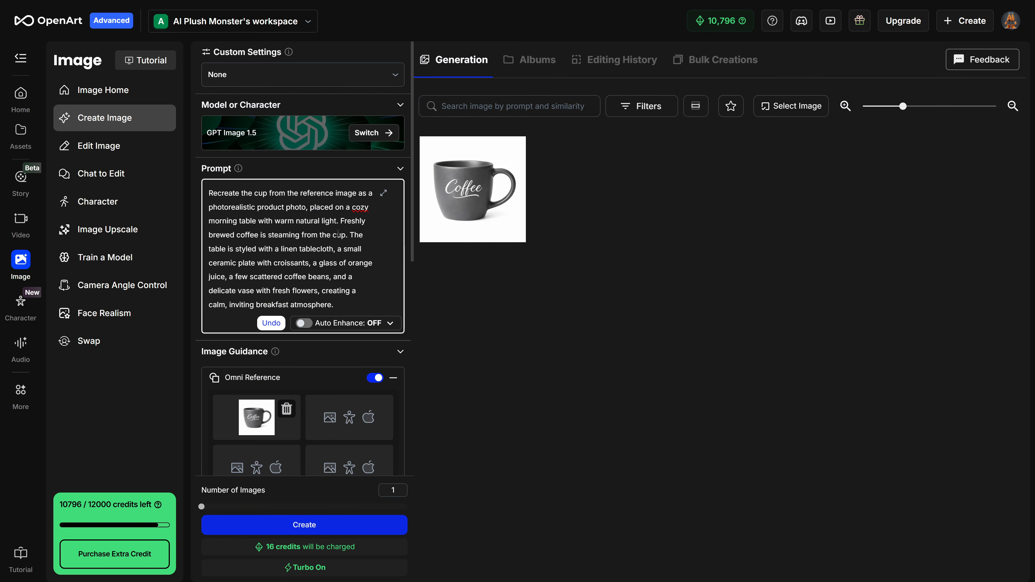
click(308, 525)
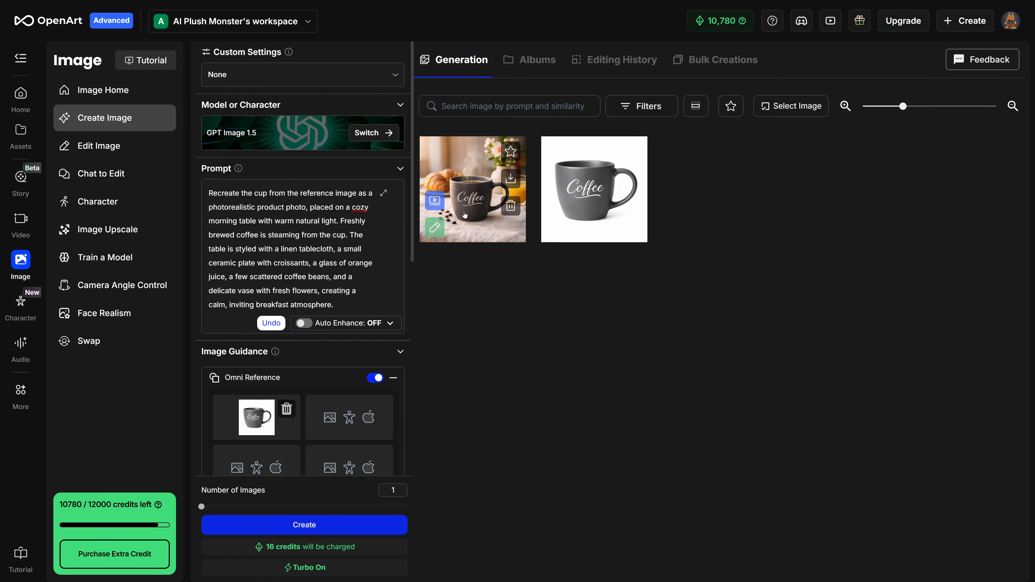
Open the breakfast-table result and download it as PNG
click(489, 228)
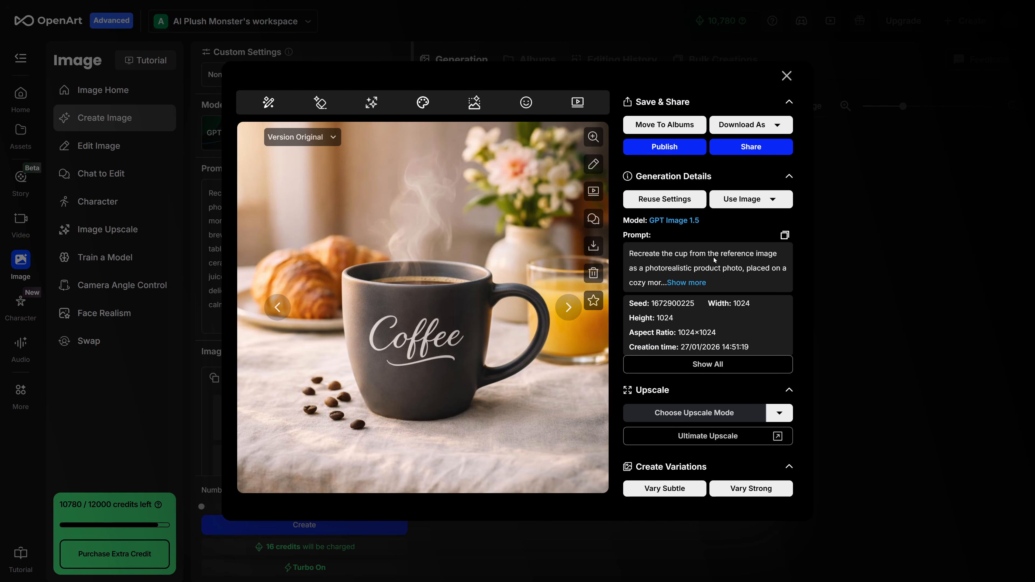
click(777, 126)
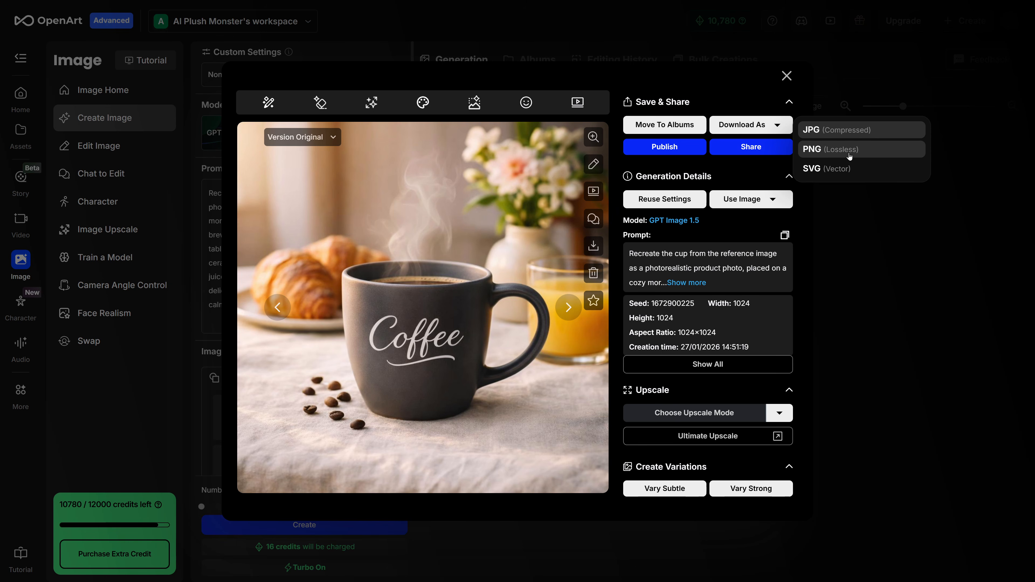
click(863, 257)
Replace the prompt with the rustic wooden café-table description and generate an image
click(370, 280)
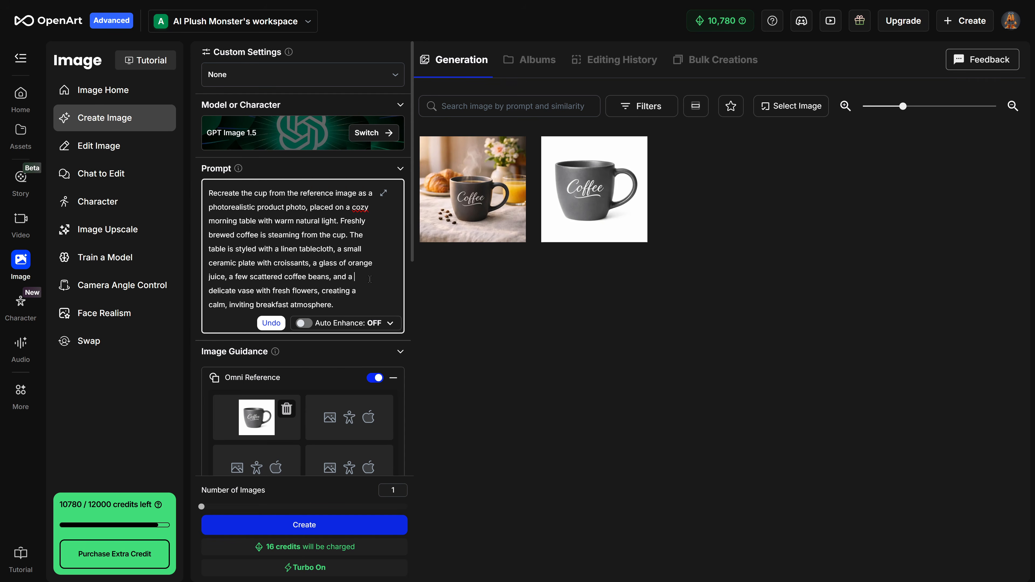
key(ctrl+a)
text(Recreate the cup from the reference image as a photorealistic product photo placed on a rustic wooden table in a cozy café setting. Warm natural light creates soft shadows and highlights the matte ceramic texture. Steam rises from freshly brewed coffee. The background includes a linen napkin, scattered coffee beans, a small plate with pastries, and softly blurred shelves with coffee jars, evoking an inviting artisan coffee atmosphere.)
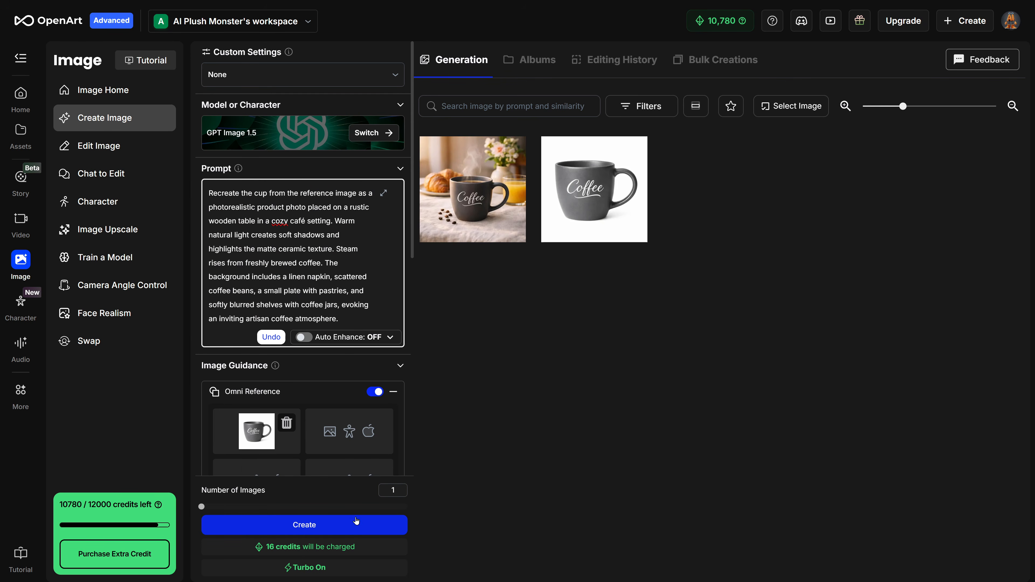
click(351, 528)
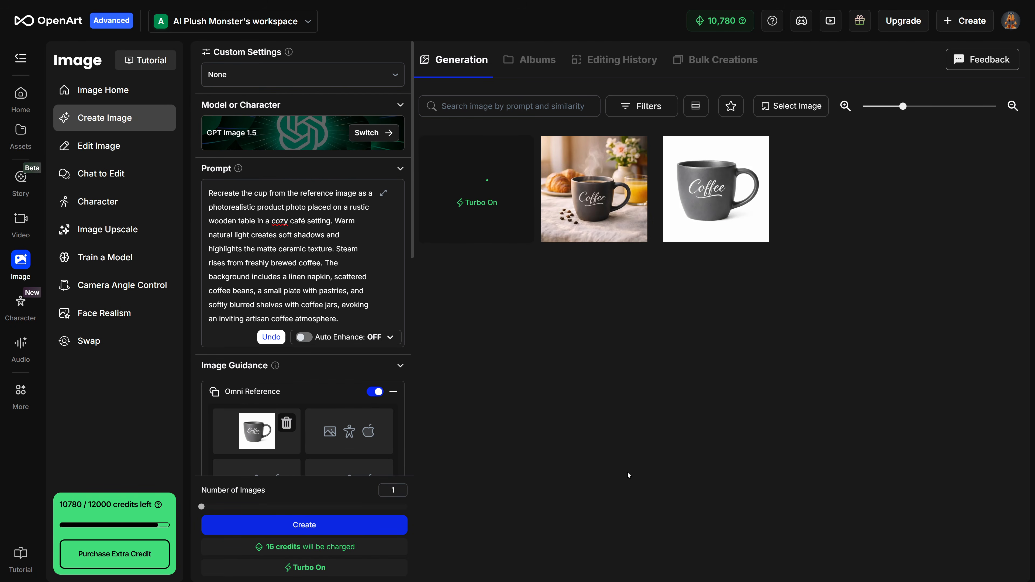
Replace the prompt with the modern kitchen description and generate a Portrait (1024×1536) image
click(351, 277)
key(ctrl+a)
text(Recreate the cup from the reference image as a photorealistic product photo on a modern kitchen with a matte black worktop. Soft morning sunlight enters through a window, creating gentle reflections on the ceramic surface. Freshly brewed coffee is steaming from the cup. A few scattered coffee beans rest on the countertop near the cup. In the softly blurred background, a clean minimalist kitchen is accented with a small bouquet of fresh flowers, a wooden cutting board, and a subtle coffee machine, creating a calm, contemporary breakfast atmosphere.)
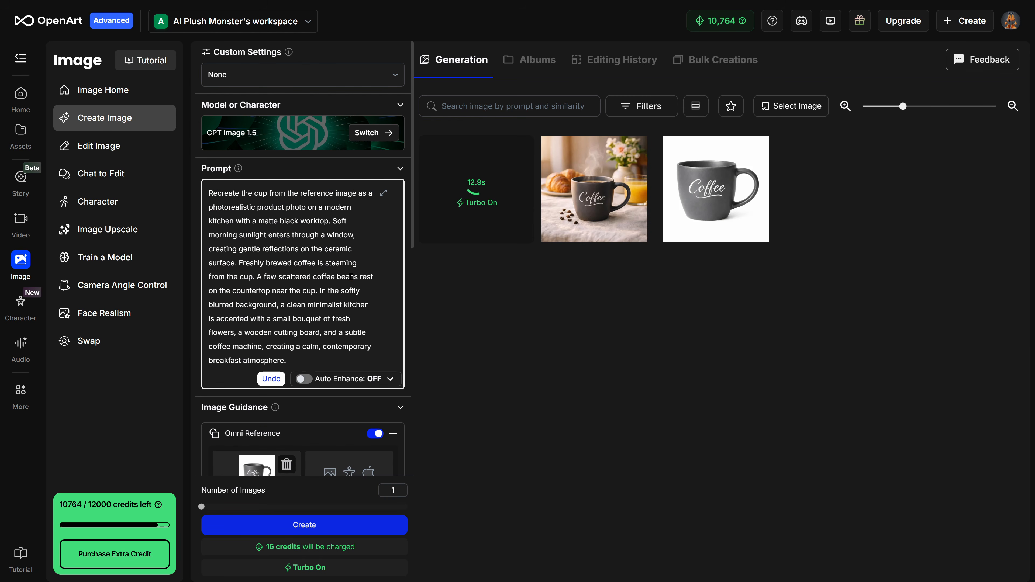
scroll(340, 451, down, 10)
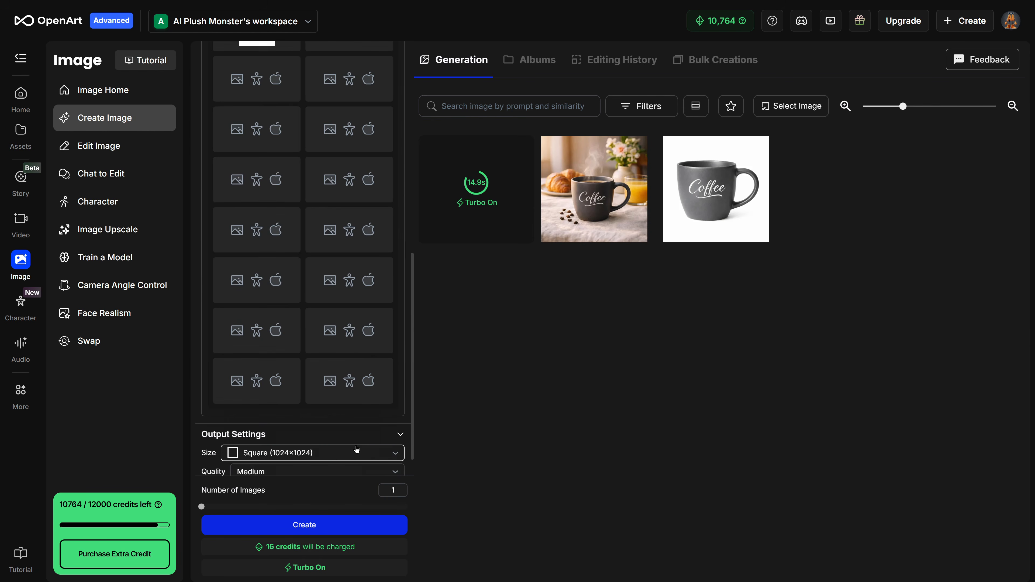
click(333, 422)
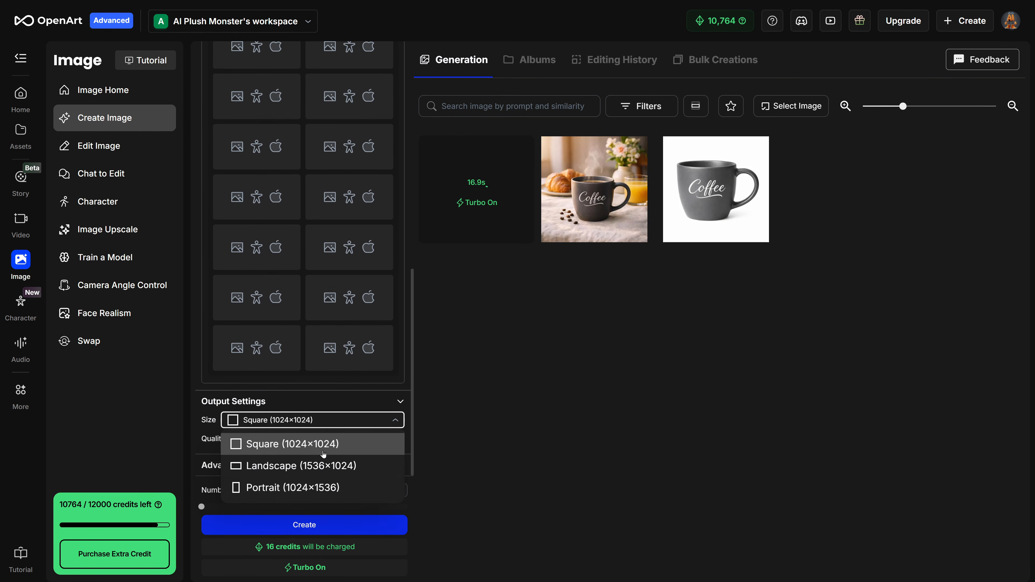
click(328, 490)
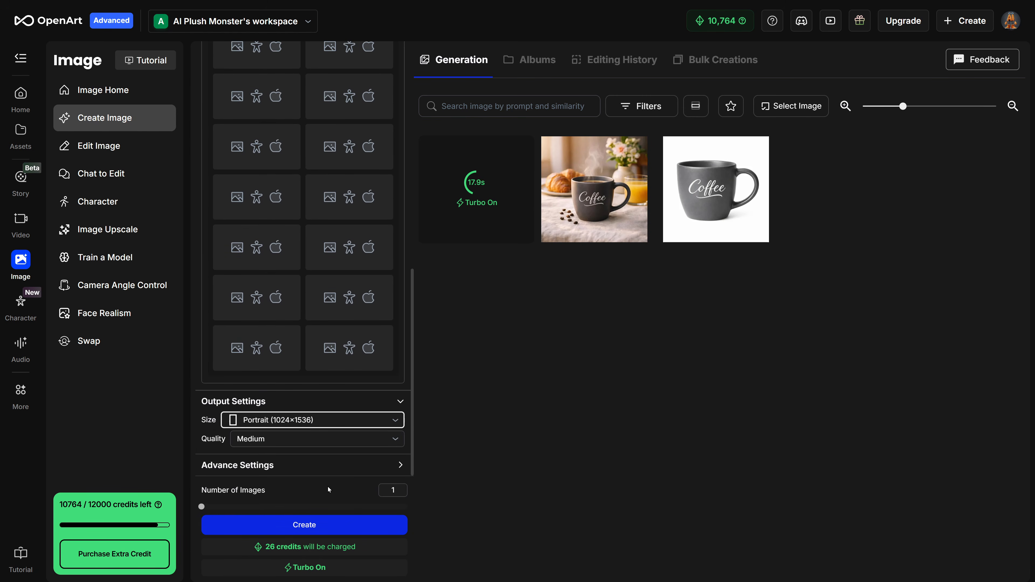
click(331, 526)
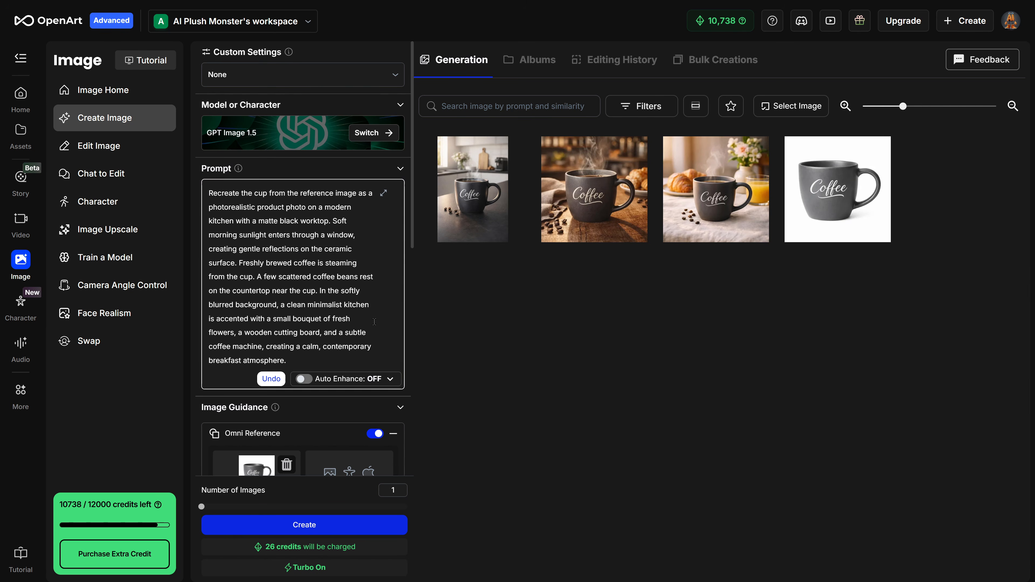
Add the ChatGPT Image green tea-cup photo as a second Omni Reference image
scroll(303, 285, down, 2)
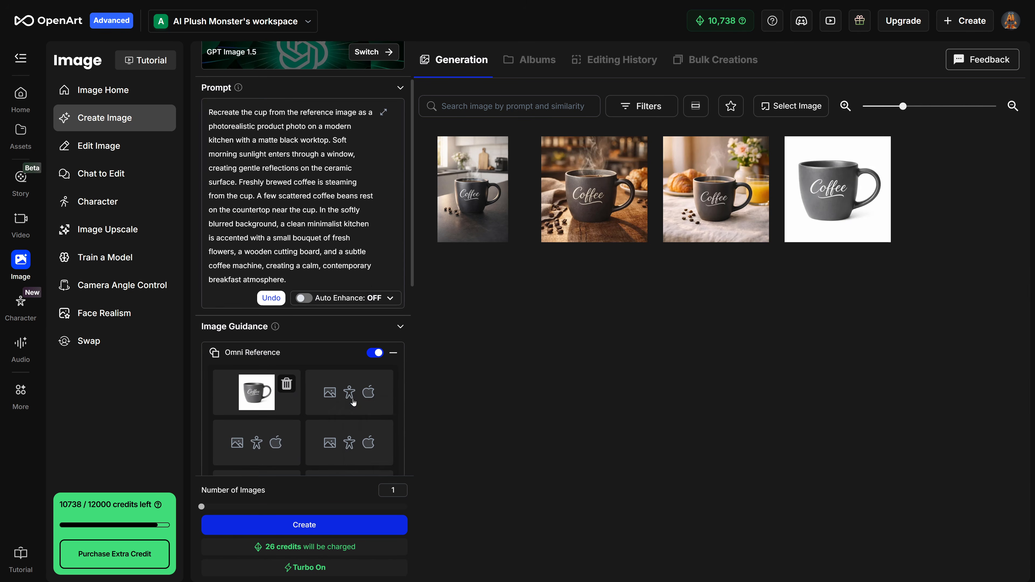
click(383, 408)
click(386, 408)
double_click(54, 82)
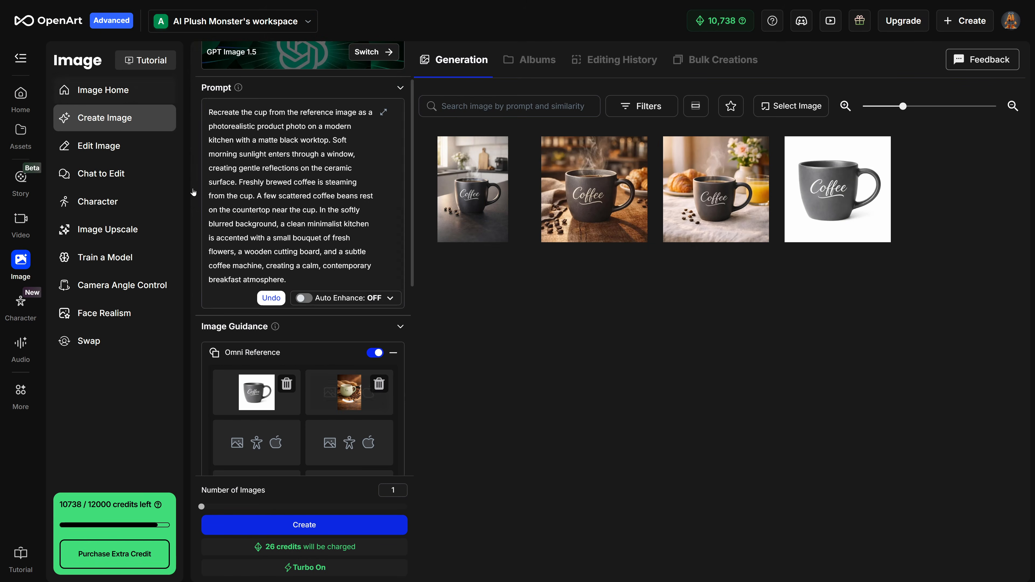
Replace the prompt with 'Recreate the Image with the green cup and coffee beans on the table and replace the green cup with the gray cup from the attached image.' and generate in Portrait
key(ctrl+a)
text(Recreate the image with the green cup and coffee beans on the table and replace the green cup with the gray cup from the attached image.)
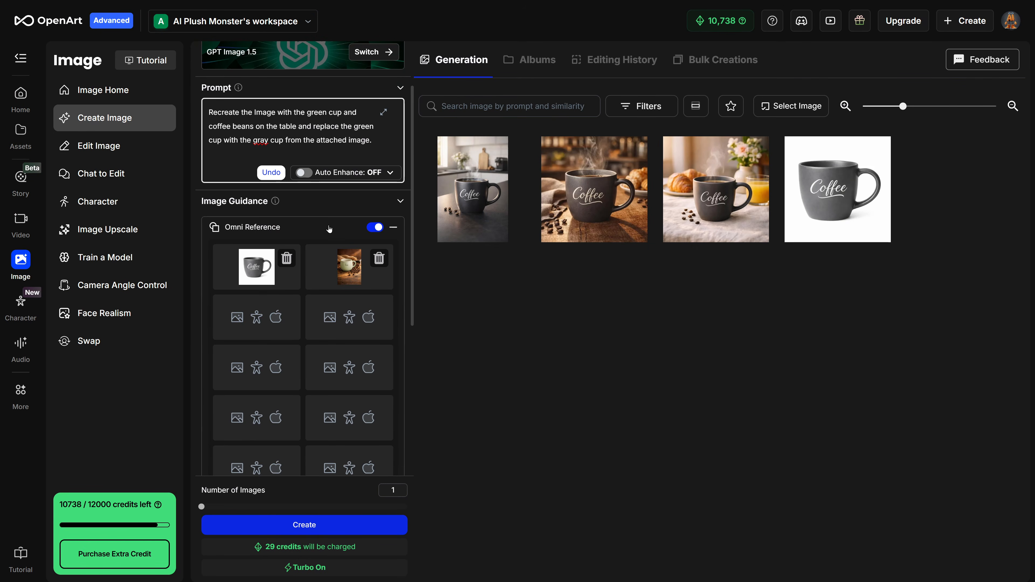
scroll(326, 225, down, 3)
scroll(326, 225, down, 5)
click(323, 419)
click(300, 487)
click(305, 525)
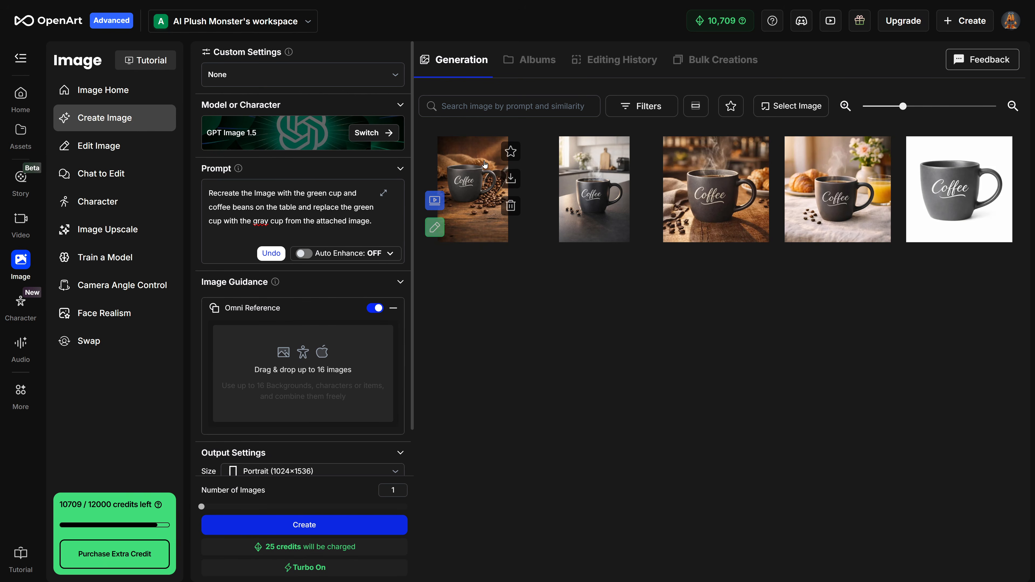
Use the newest cup-on-beans result as the reference and write a prompt to fill the cup with steaming coffee
drag(472, 190, 319, 372)
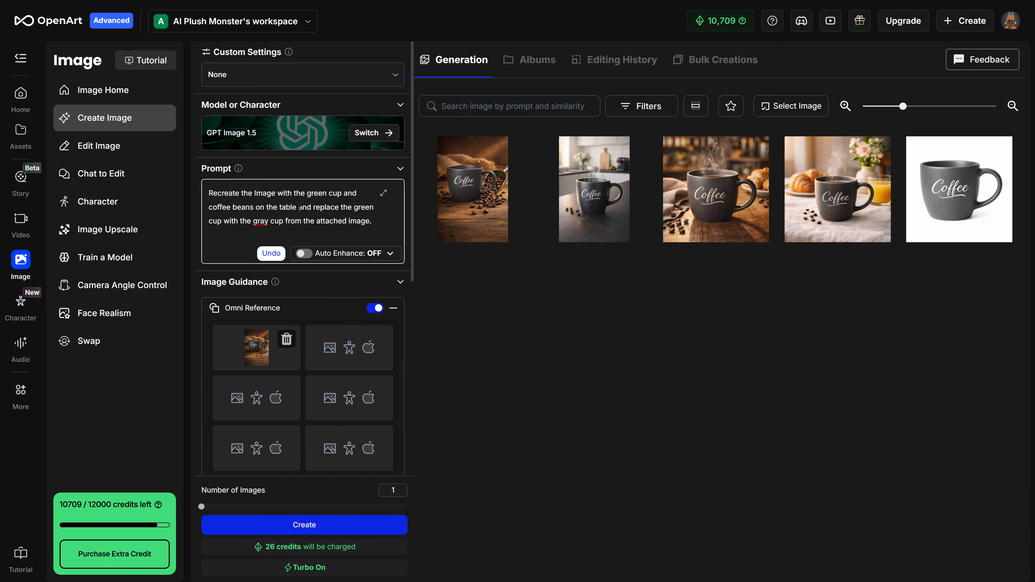
key(ctrl+a)
text(Fi)
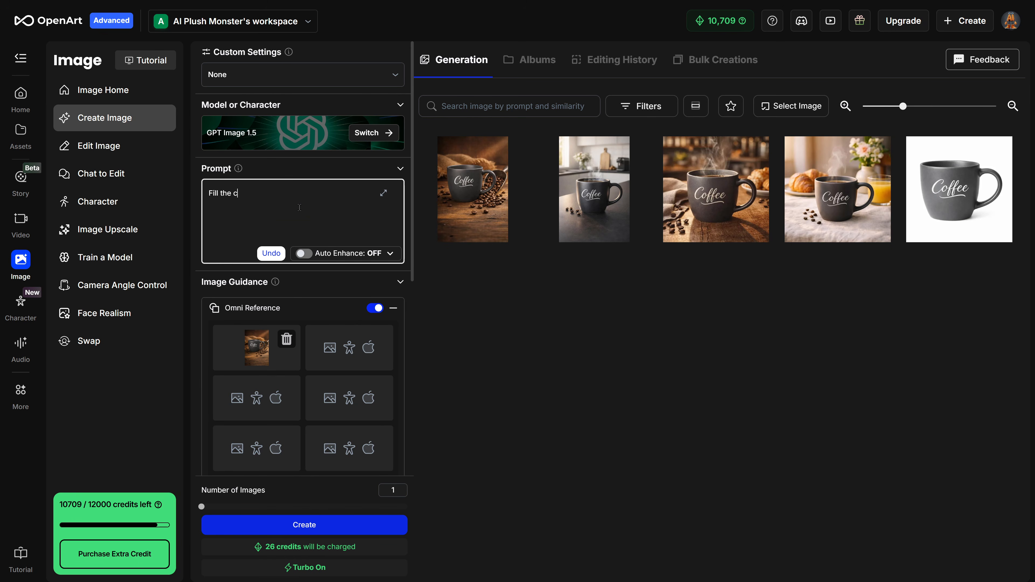
text(ll the cup with steaming cof)
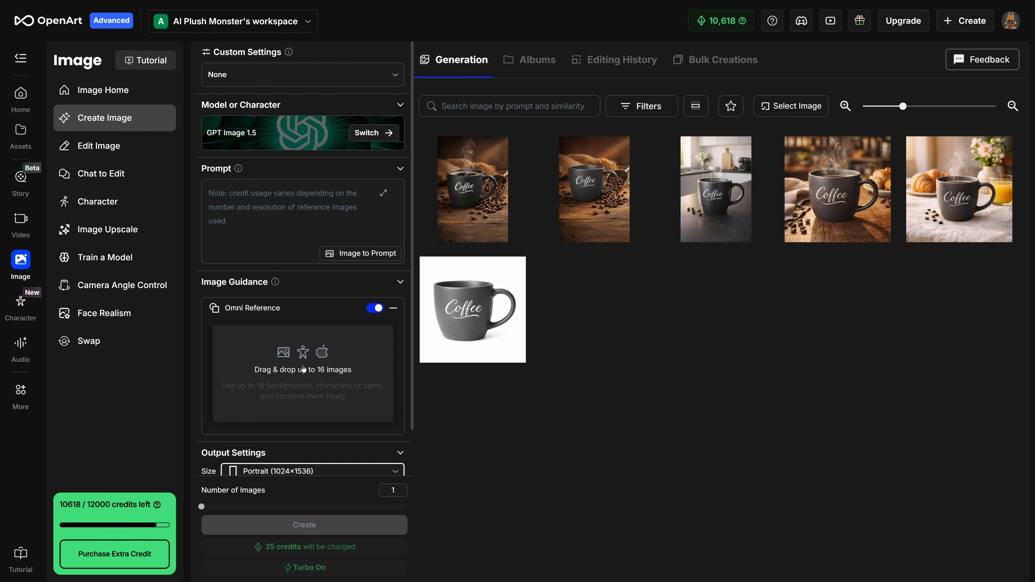
Upload the generated white-background cup PNG as the Omni Reference image
click(306, 367)
click(314, 374)
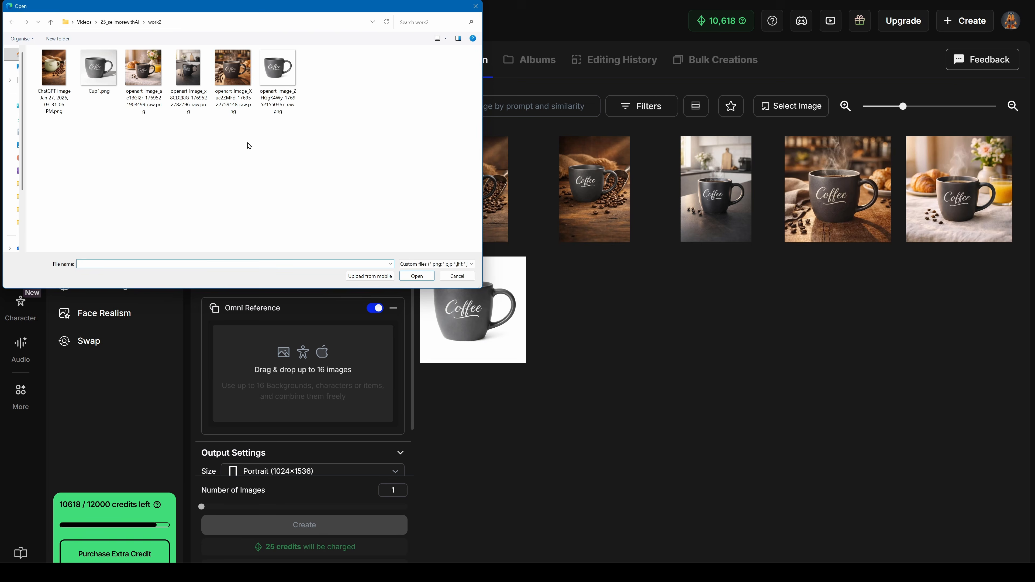
double_click(278, 80)
Paste the prompt describing the cup held in both hands with a beige knitted sweater and generate an image
click(296, 200)
text(Recreate the cup from the reference image as a photorealistic product photo. The cup is held with both hands in a natural, cozy grip: one hand gently wrapped around the handle while the other supports the base from below, fingers relaxed and slightly curved. The hands appear natural and realistic, with neatly manicured nails painted in the same gray tone as the mug for a cohesive look. The person is wearing a warm beige knitted sweater with loose sleeves partially covering the wrists. Soft, warm indoor lighting and a shallow depth of field create an intimate, lifestyle atmosphere with a softly blurred neutral background.)
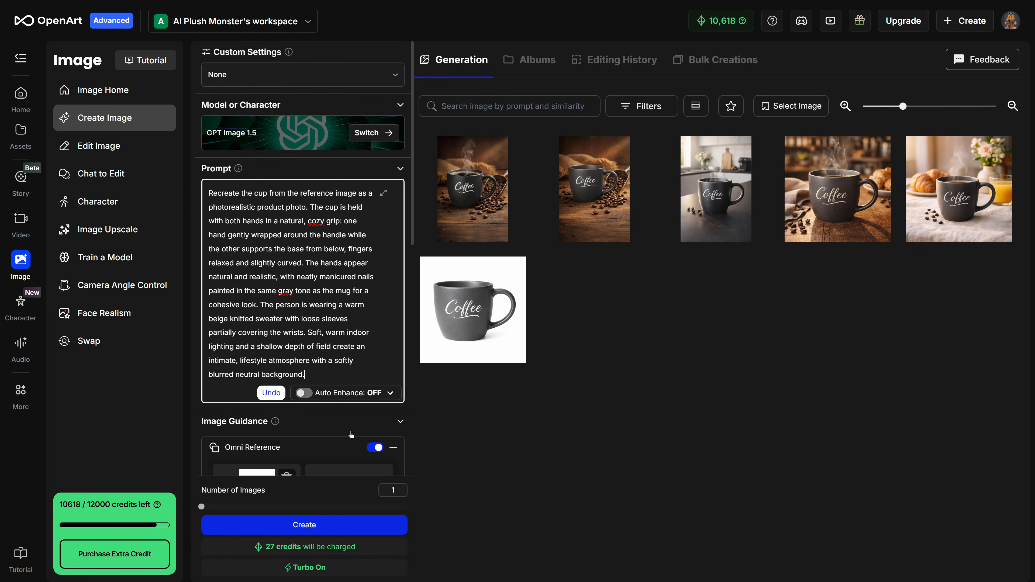
click(322, 525)
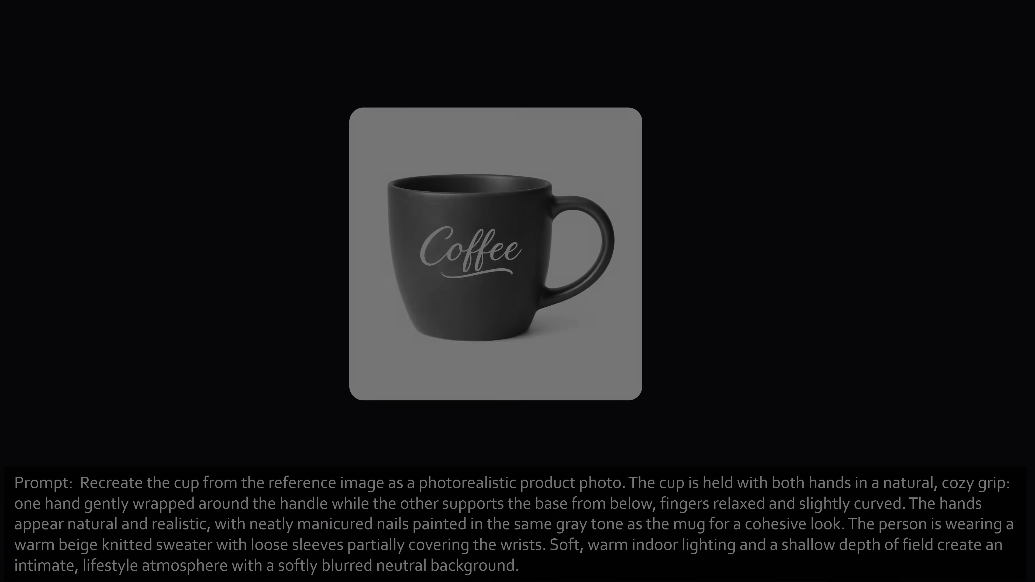